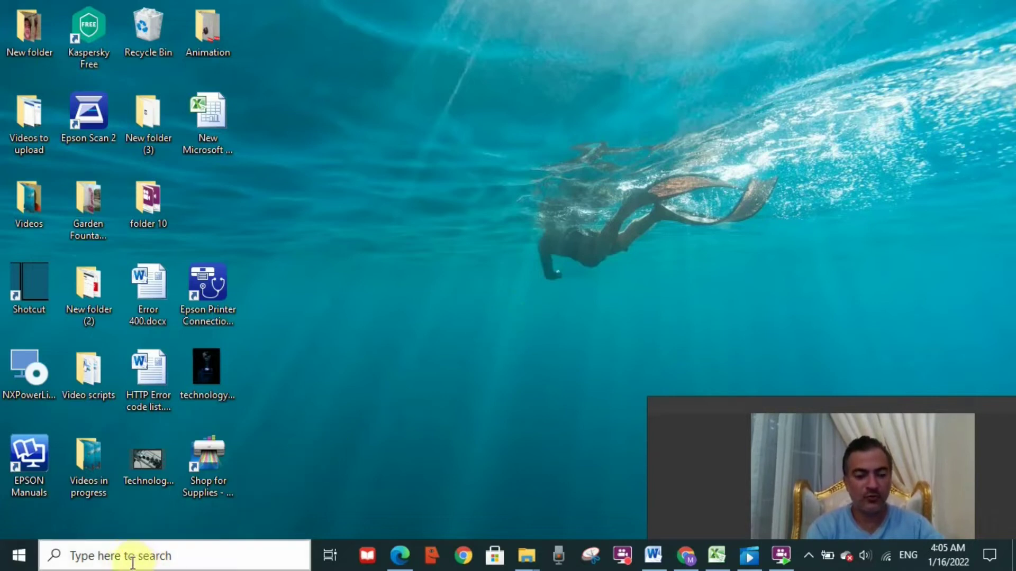
Search for 'disk clean' and launch Disk Cleanup from the results
click(149, 555)
text(d)
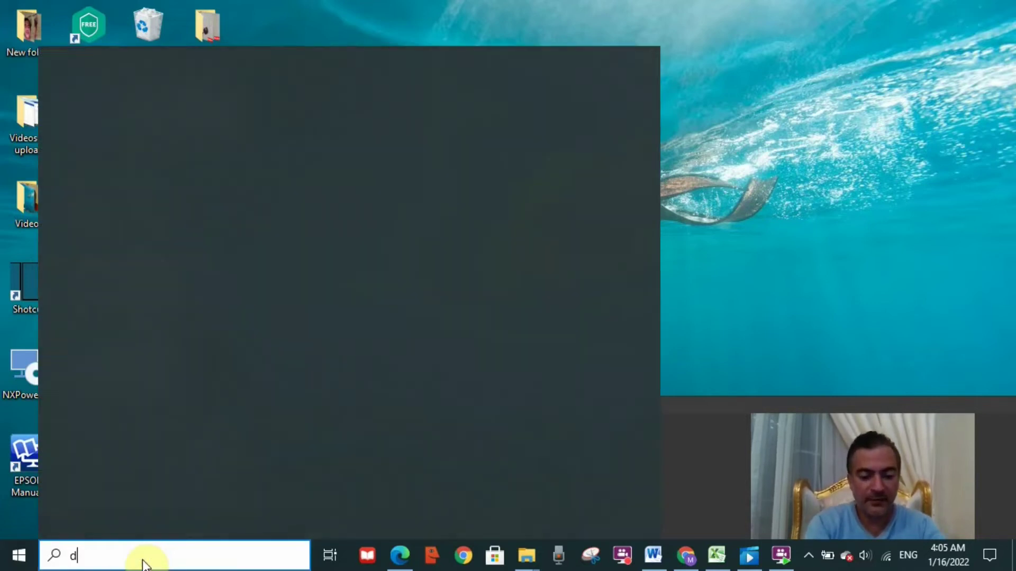
text(isk clean)
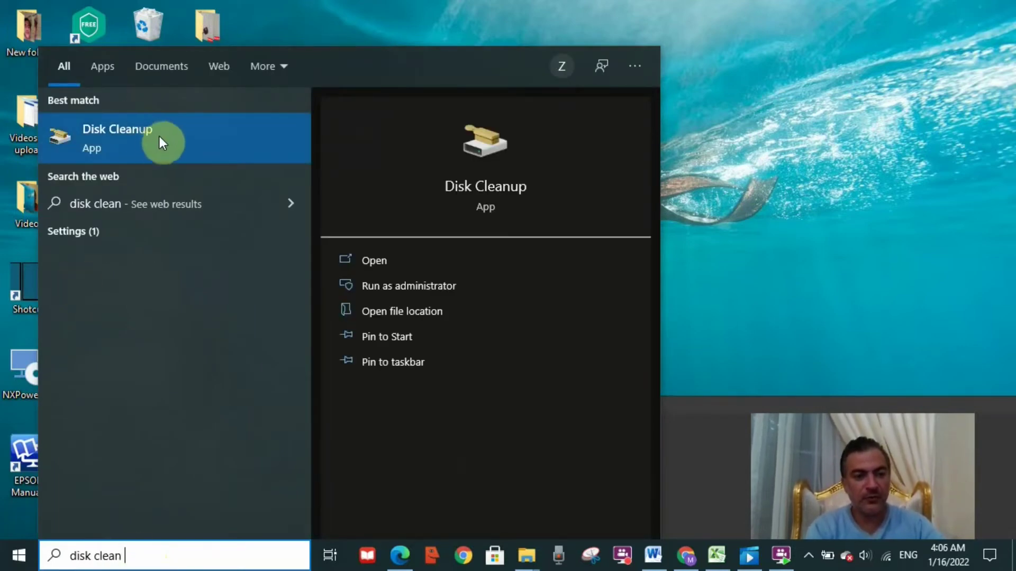
click(153, 139)
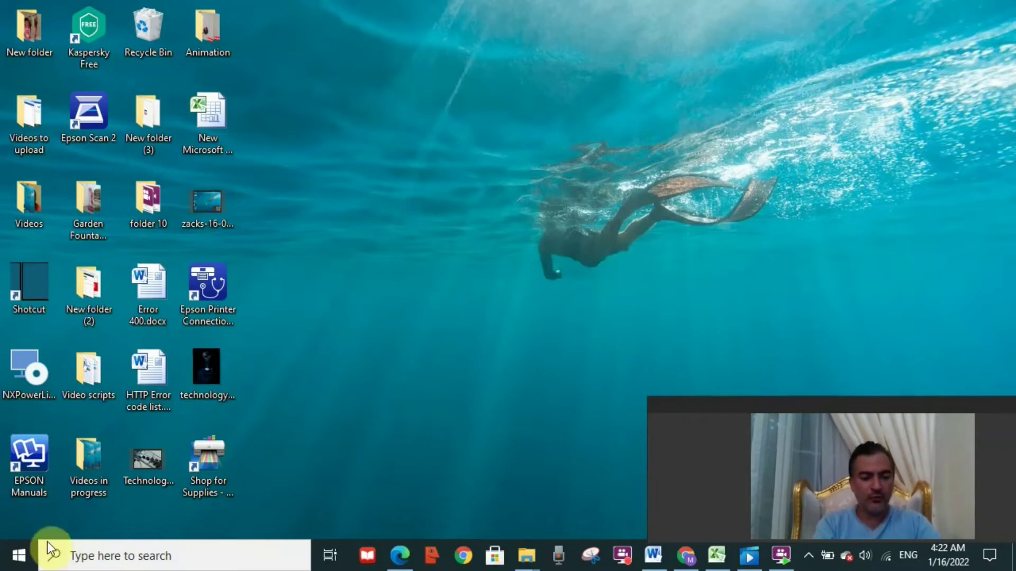
Check Windows Update under Update & Security and review the pending feature and driver updates
click(20, 561)
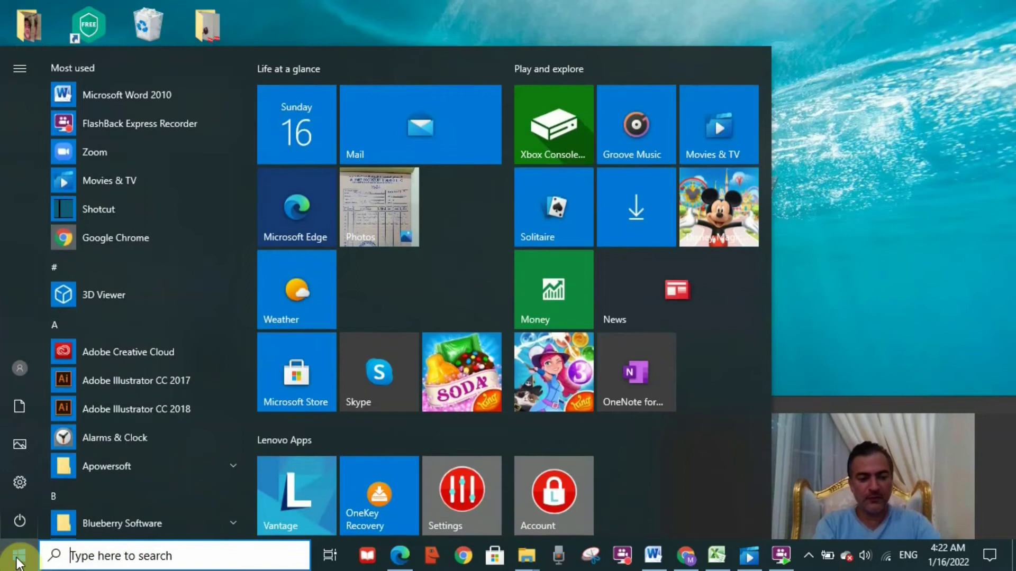
click(22, 487)
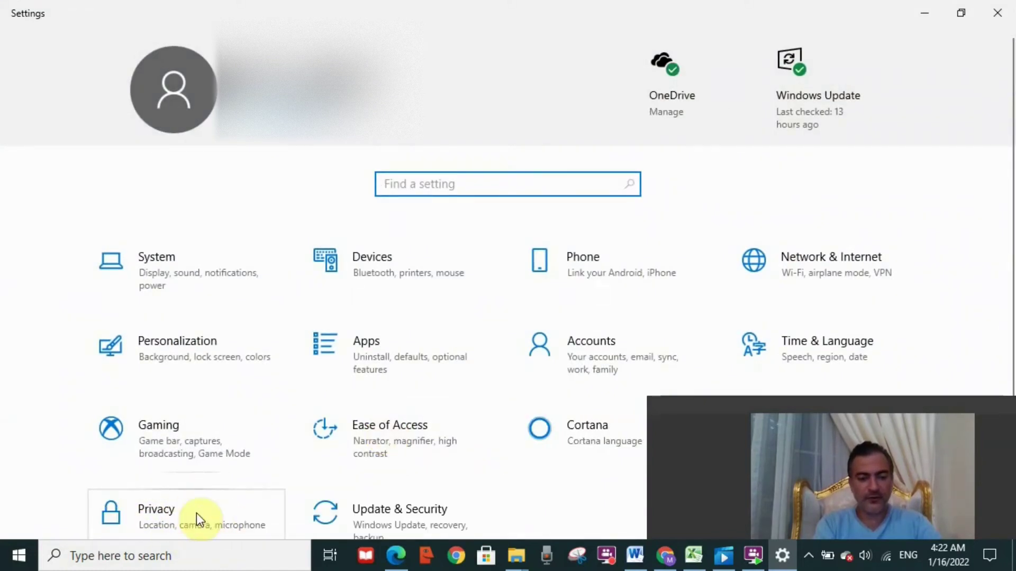
click(384, 517)
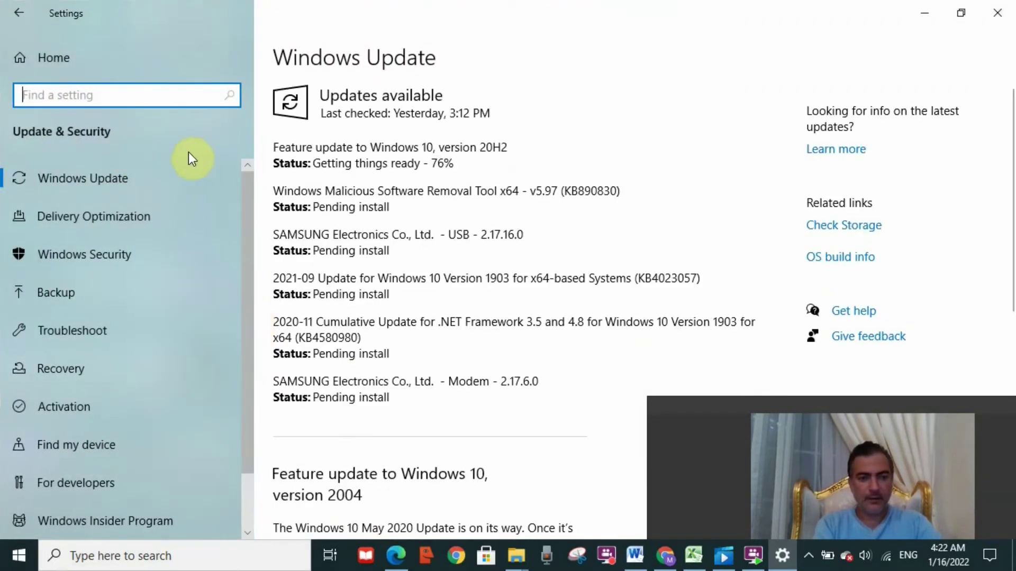
click(133, 179)
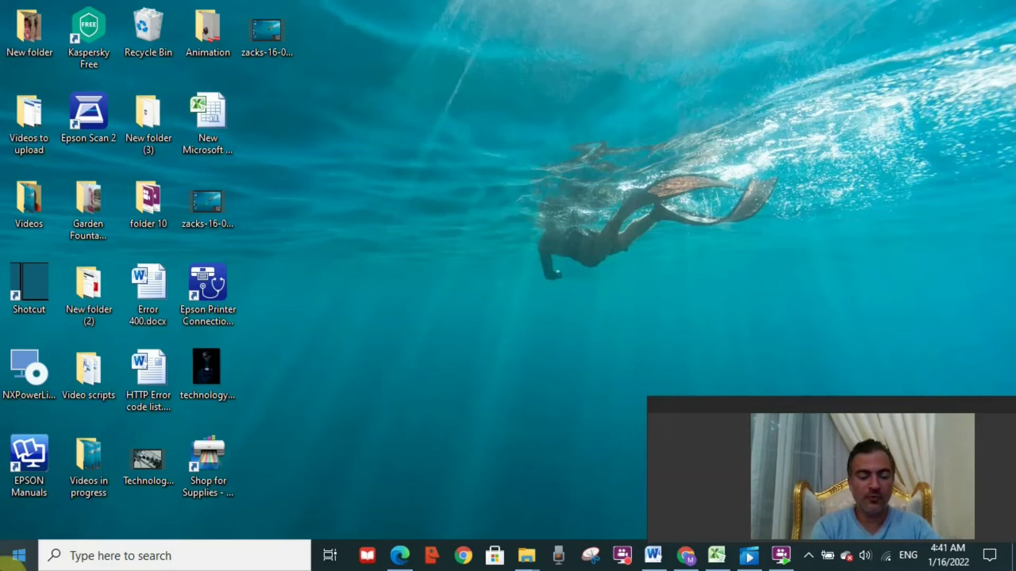
Open Command Prompt as administrator and run sfc /scannow
click(97, 555)
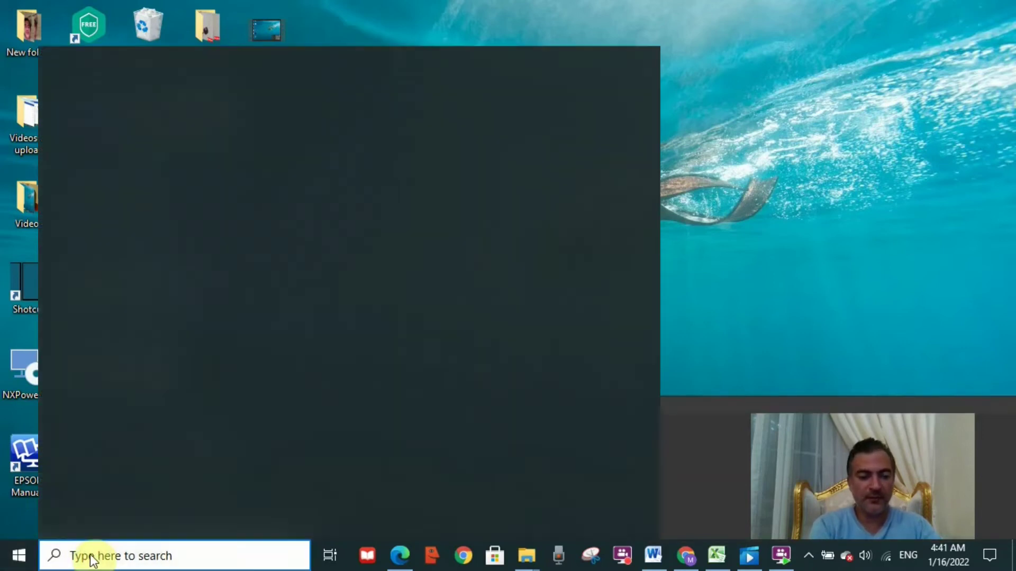
text(cmd)
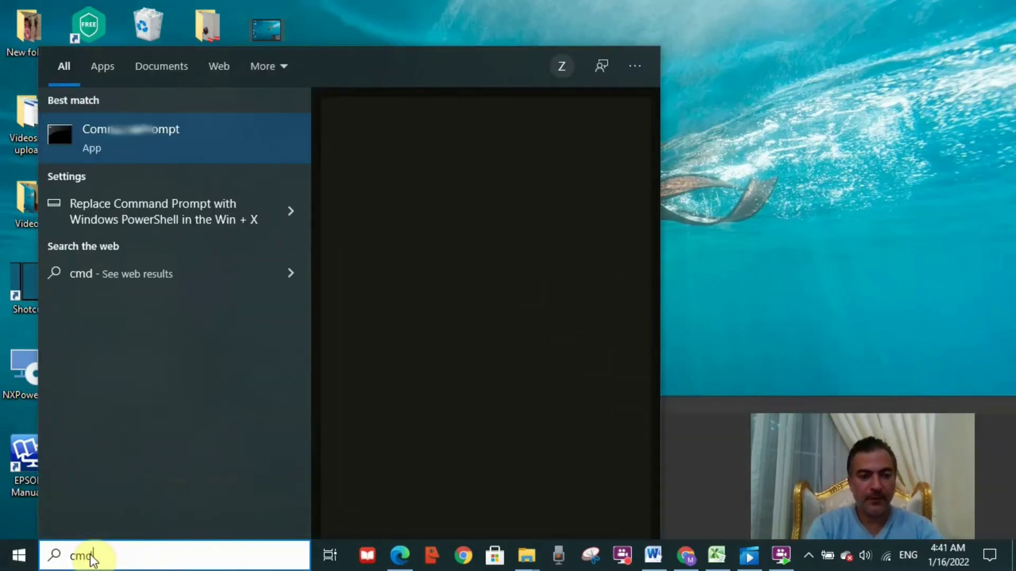
click(174, 128)
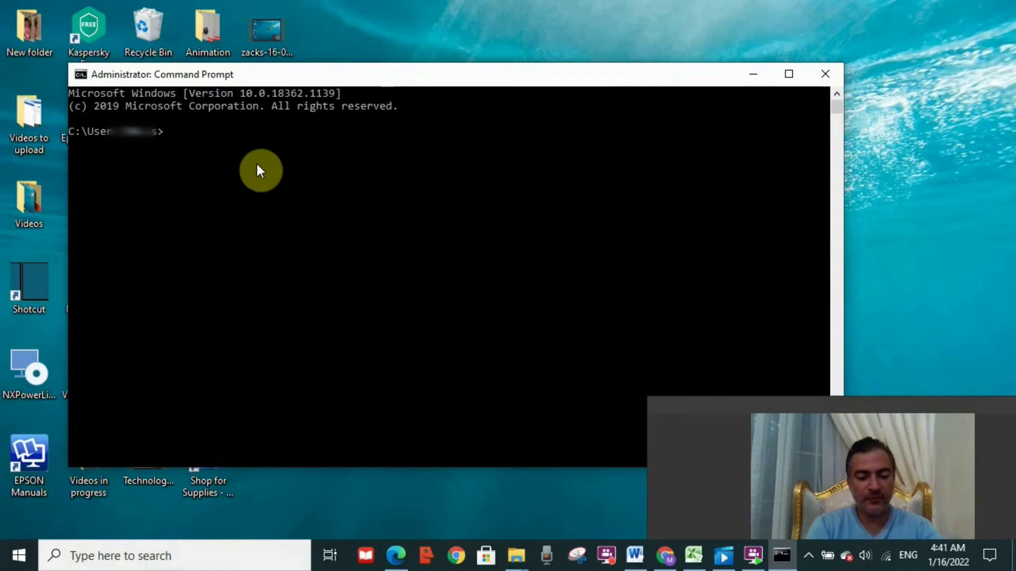
text(sfc )
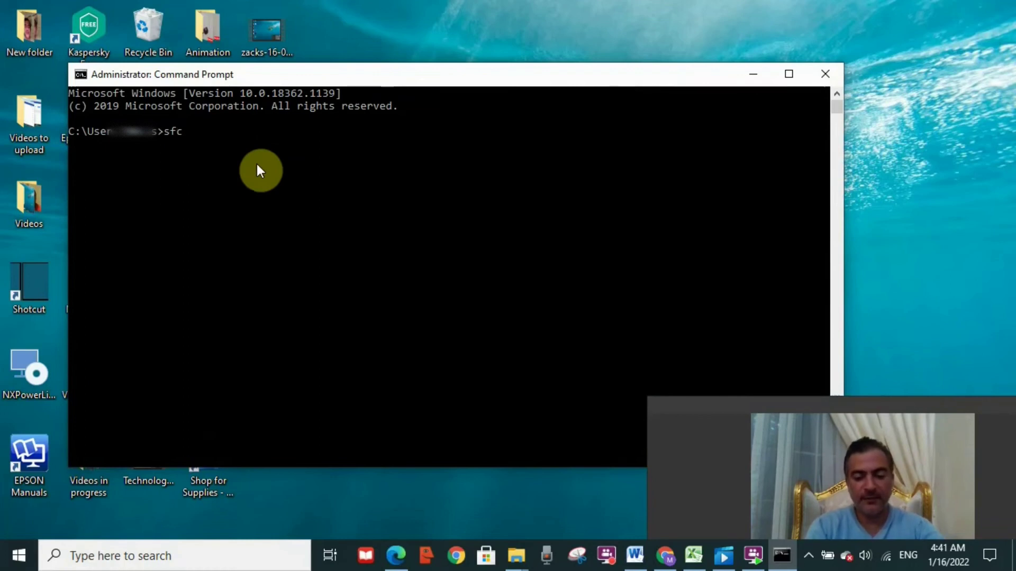
text(/)
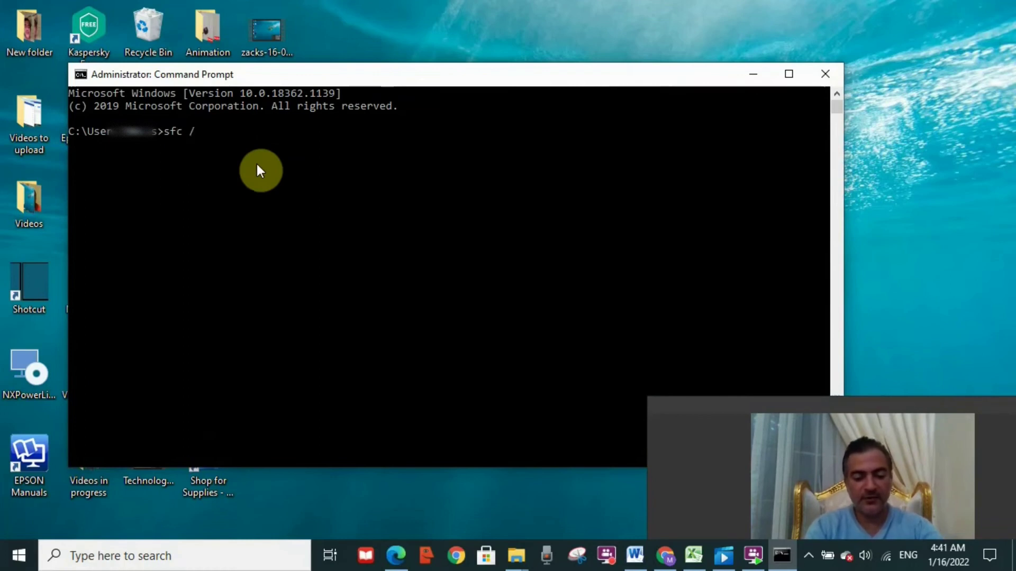
text(scann)
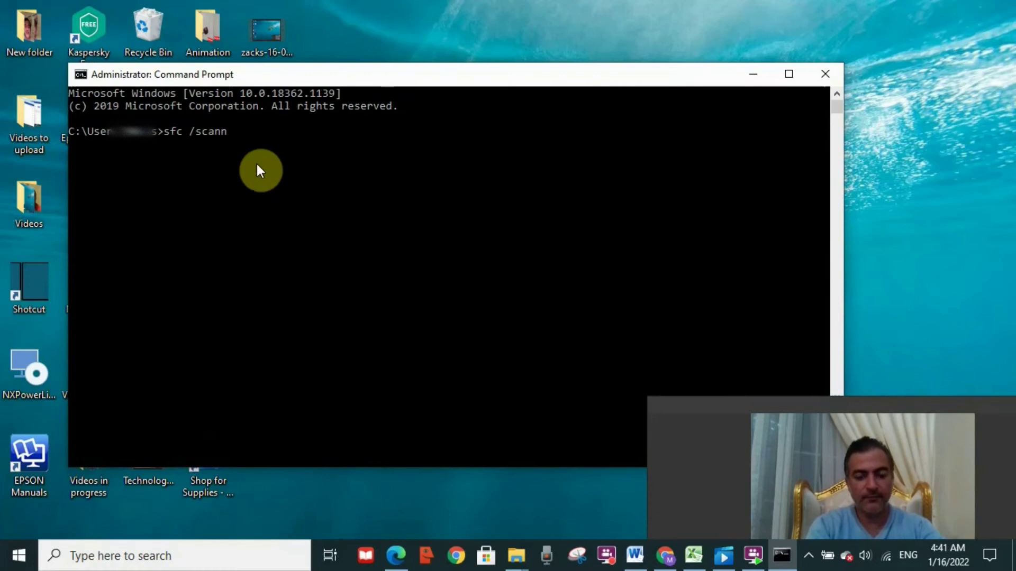
text(ow)
key(Return)
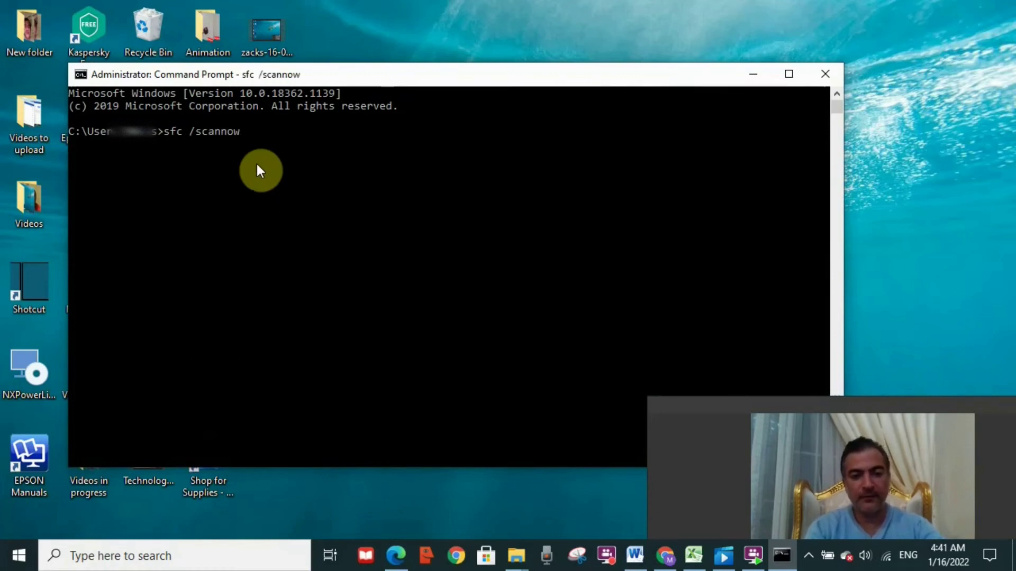